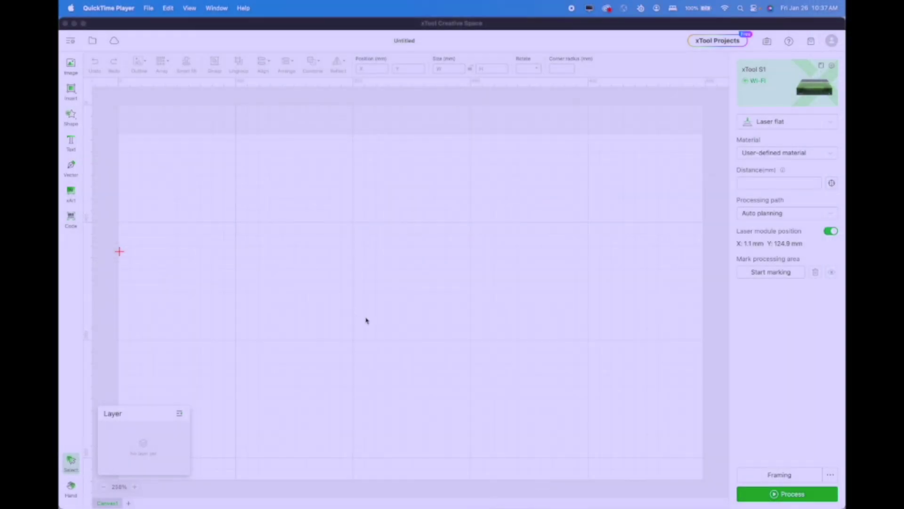
Insert a 40 × 40 mm rounded shape from the Basic shape library onto the blank canvas.
left_click(277, 37)
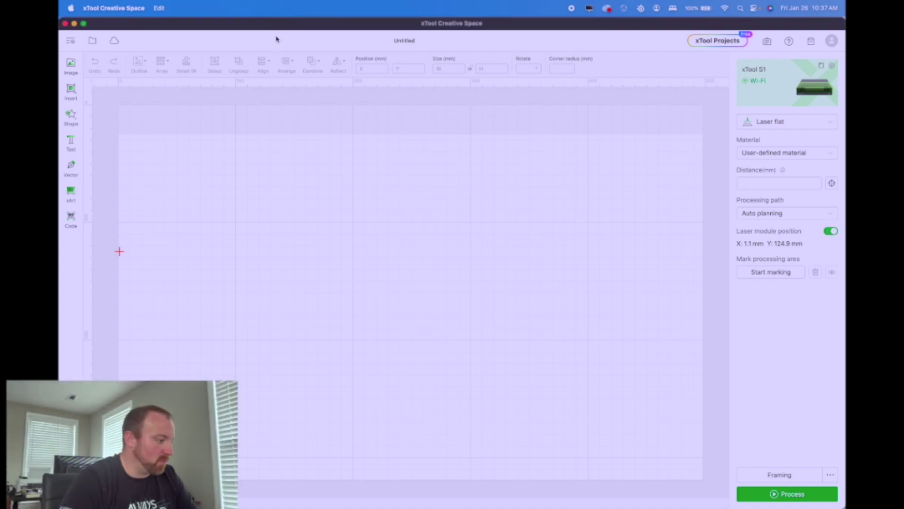
left_click(71, 92)
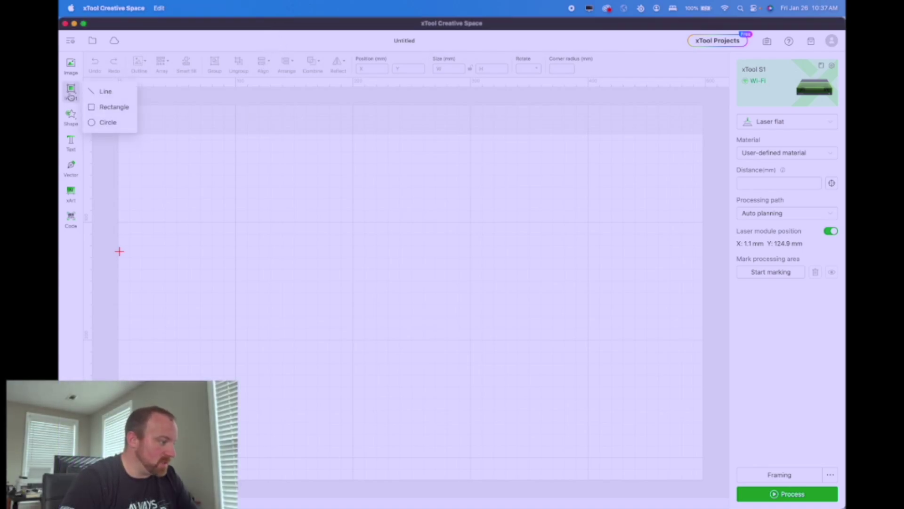
left_click(72, 116)
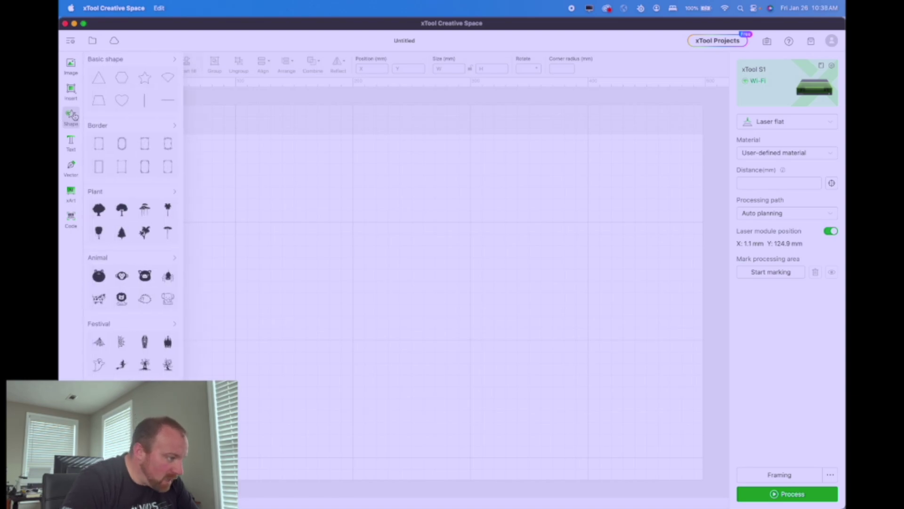
left_click(174, 59)
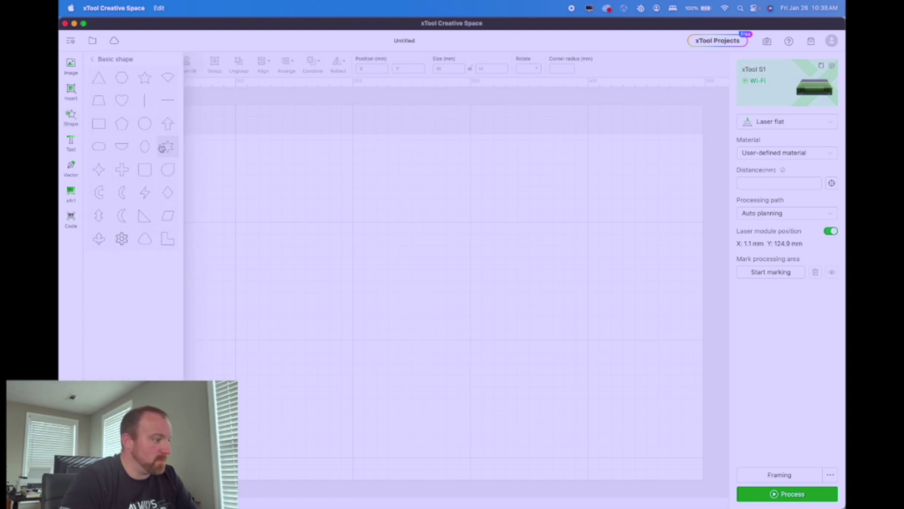
left_click(167, 170)
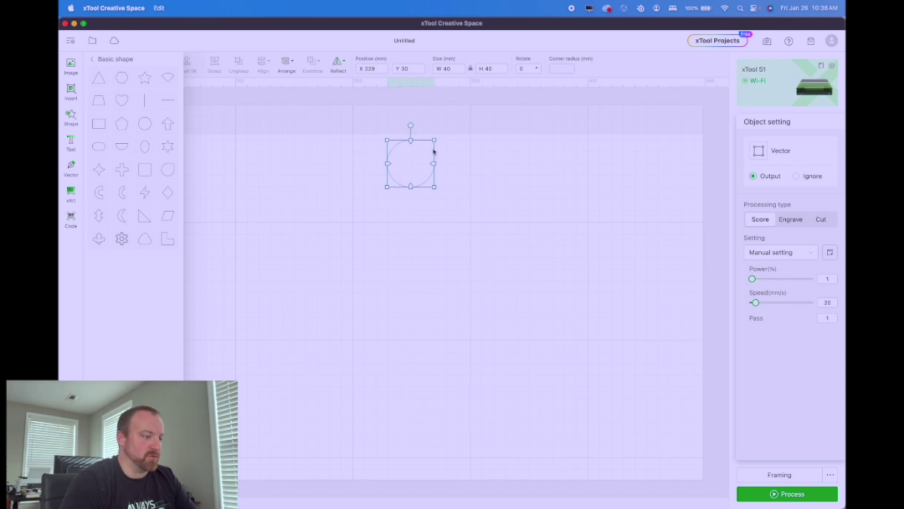
Resize the rounded shape's width from 40 to 10 mm.
left_click(456, 69)
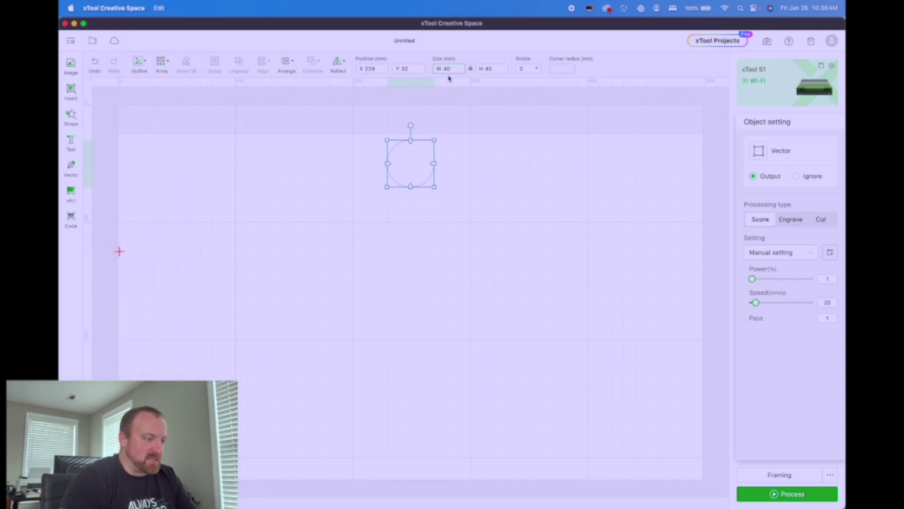
left_click_drag(452, 69, 436, 68)
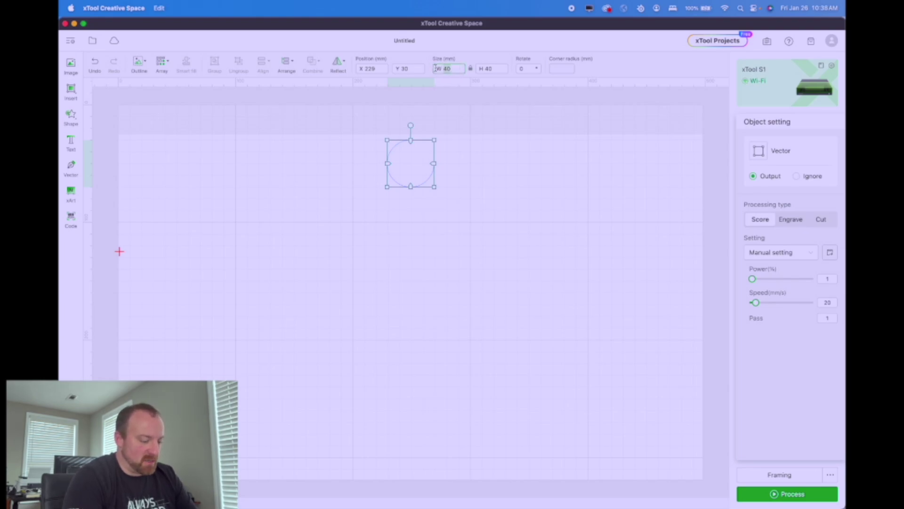
type("10")
key("Return")
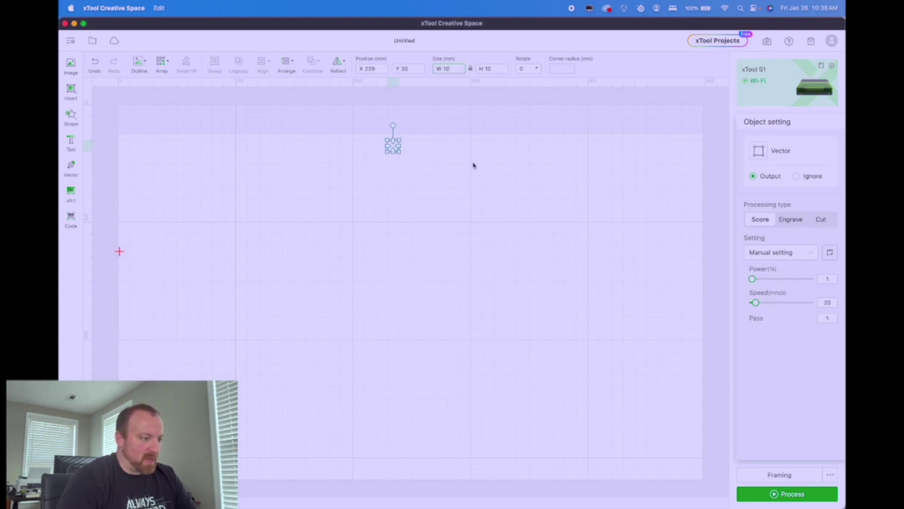
left_click(480, 190)
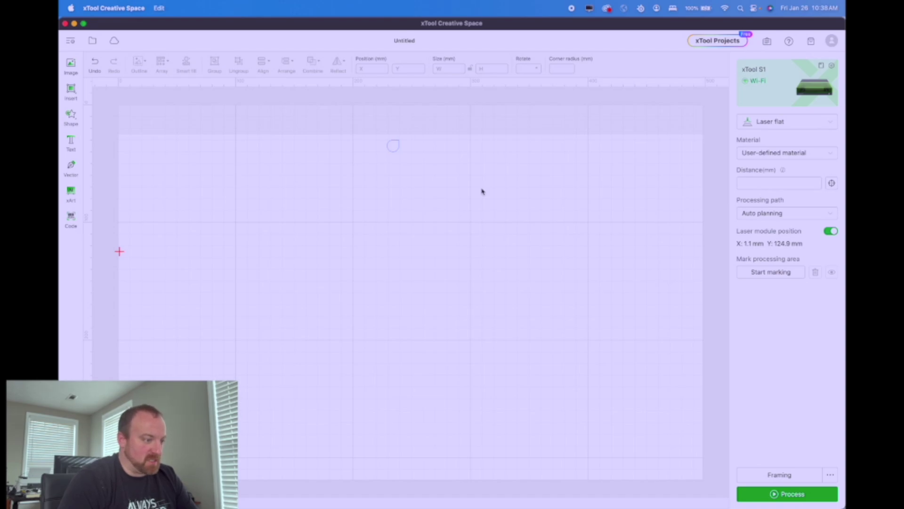
Set the 10 mm shape's processing type to Cut with Lower the focus turned on.
left_click(395, 150)
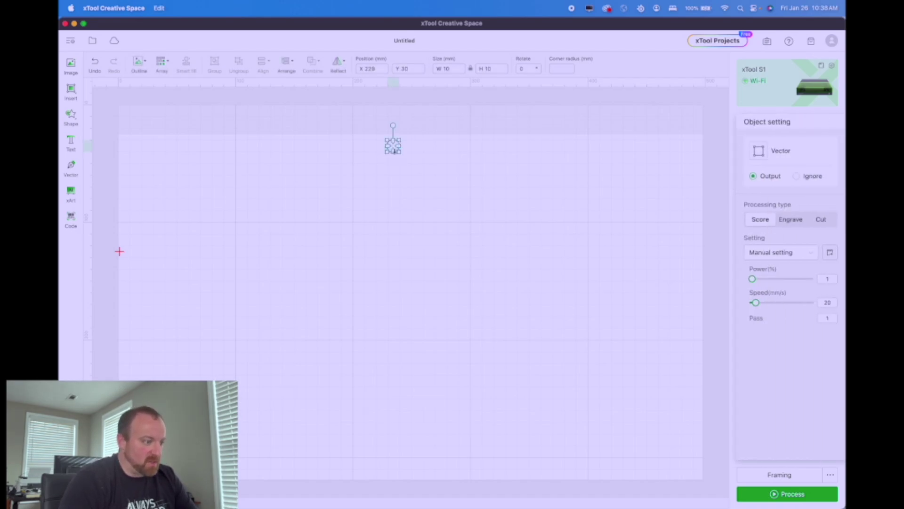
left_click(400, 179)
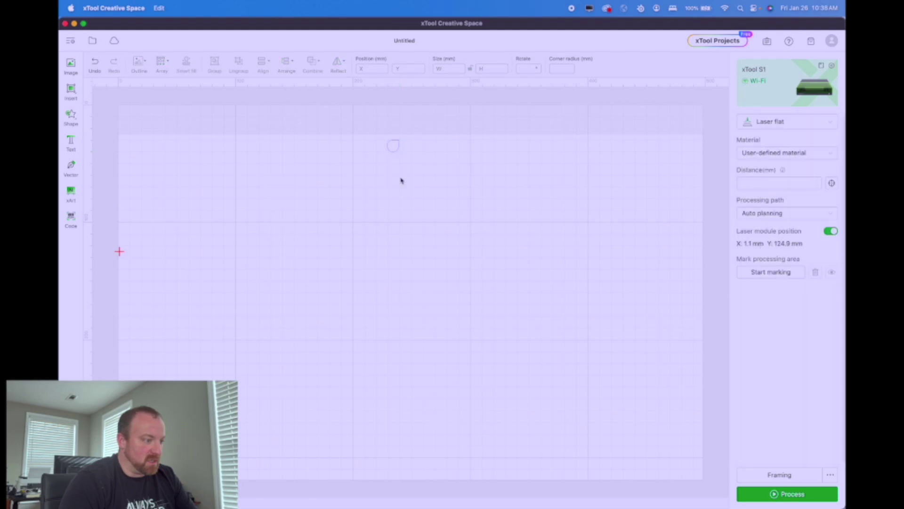
left_click(393, 141)
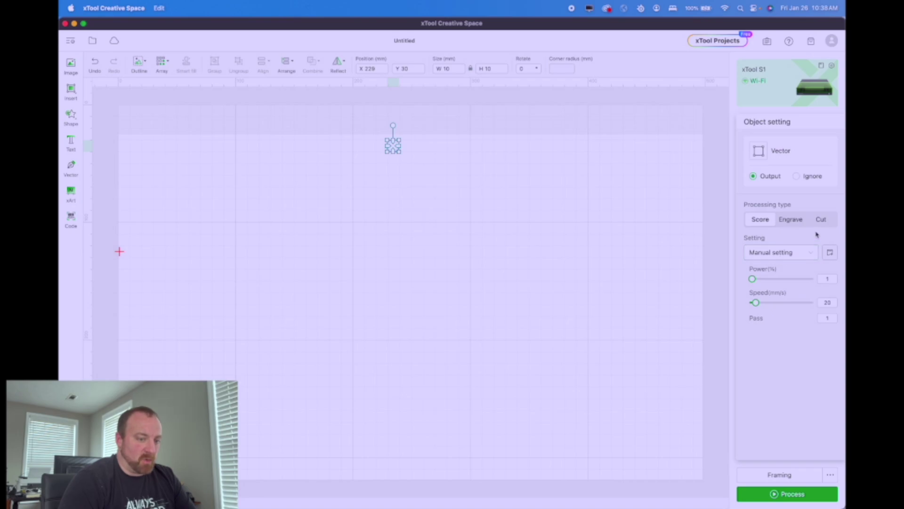
left_click(821, 221)
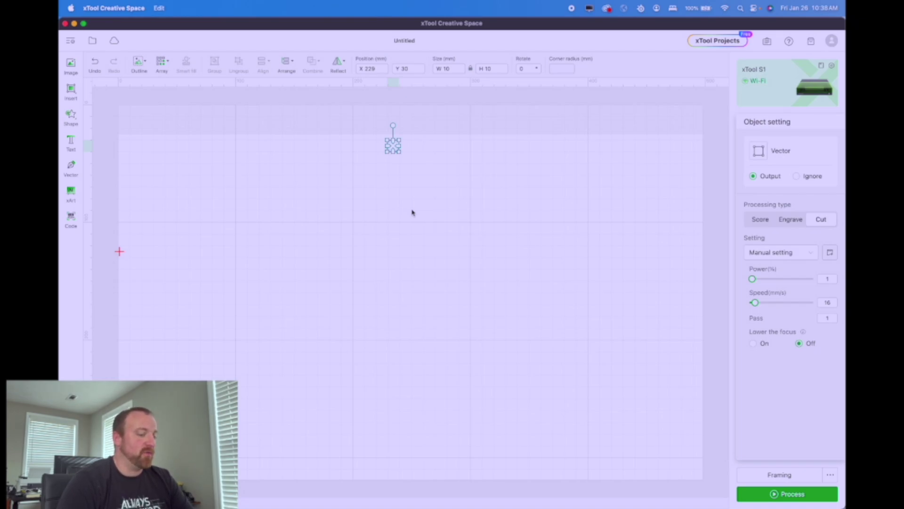
left_click(754, 344)
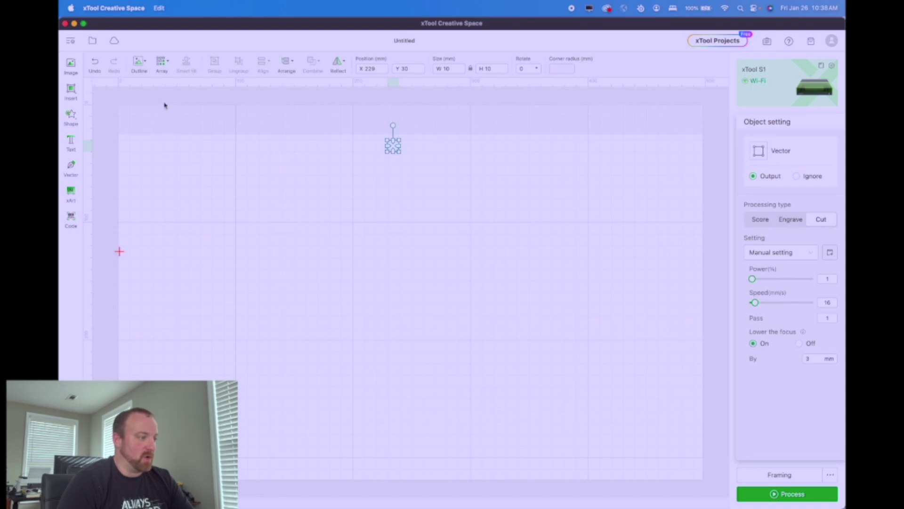
Open the Material test array dialog from the Array menu.
left_click(163, 67)
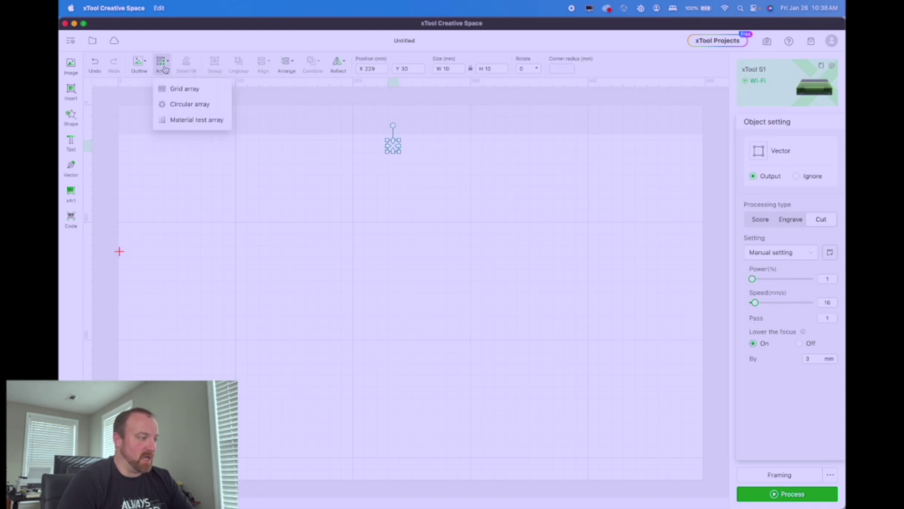
left_click(179, 123)
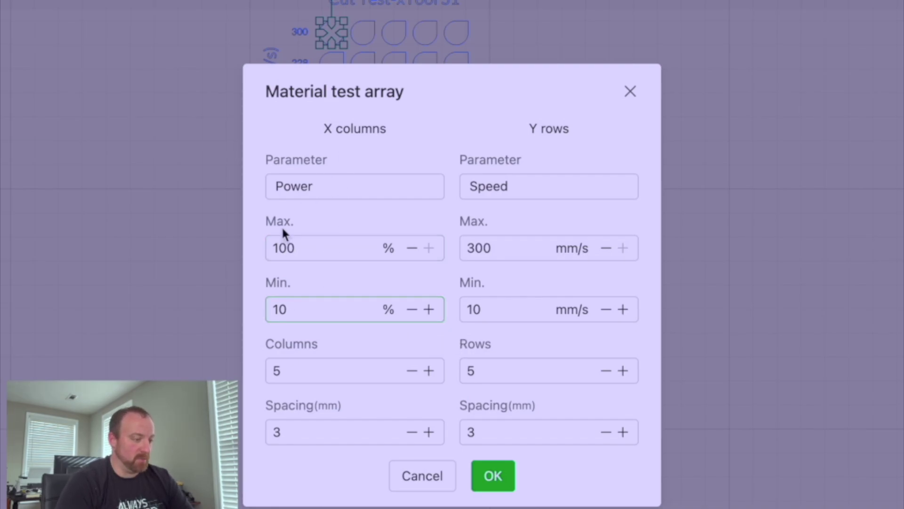
Set the test array's Power Min to 70%, Speed Max to 10 and Speed Min to 5 mm/s.
left_click_drag(308, 312, 237, 312)
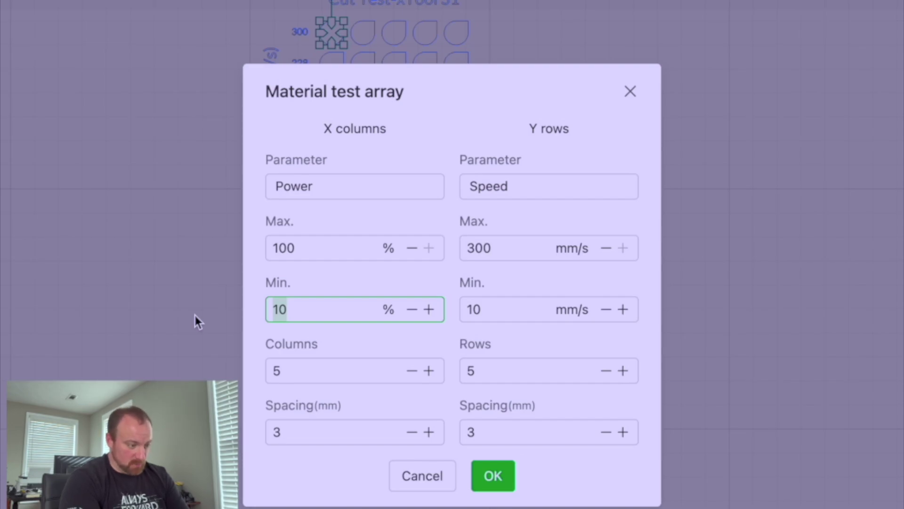
type("70")
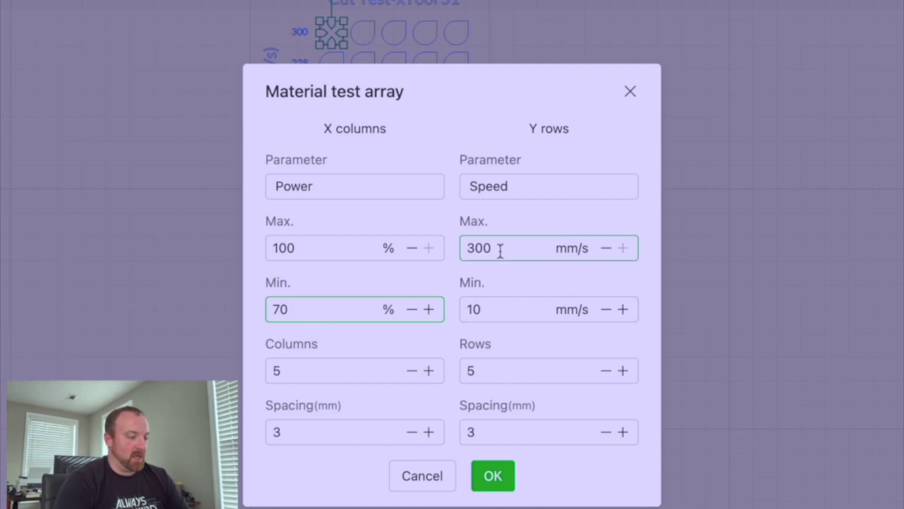
double_click(477, 247)
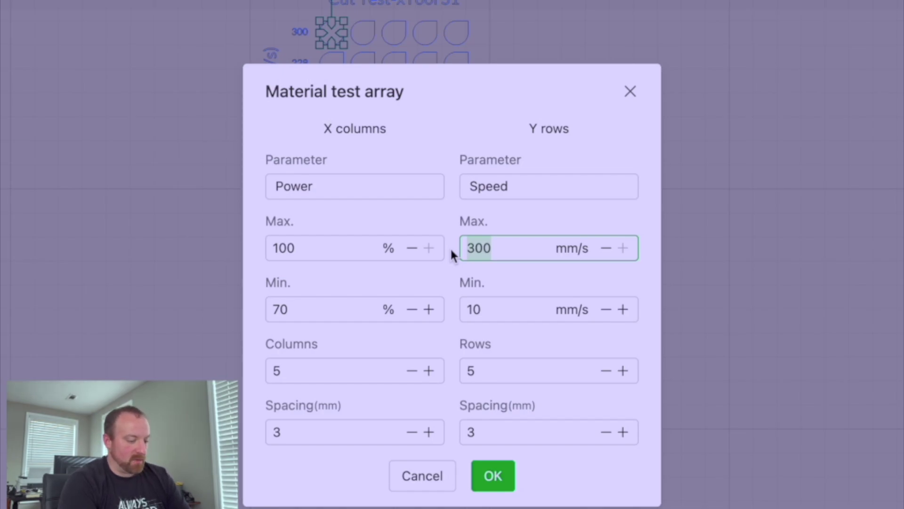
type("10")
key("Tab")
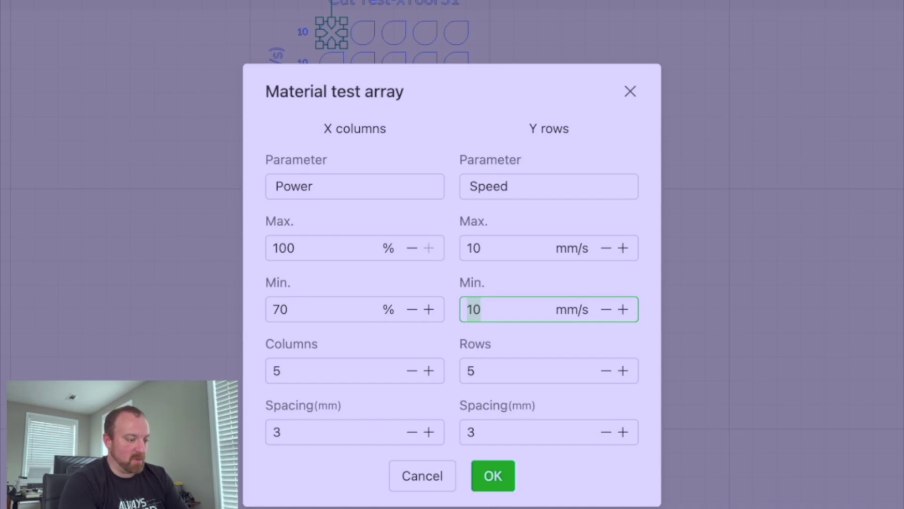
type("5")
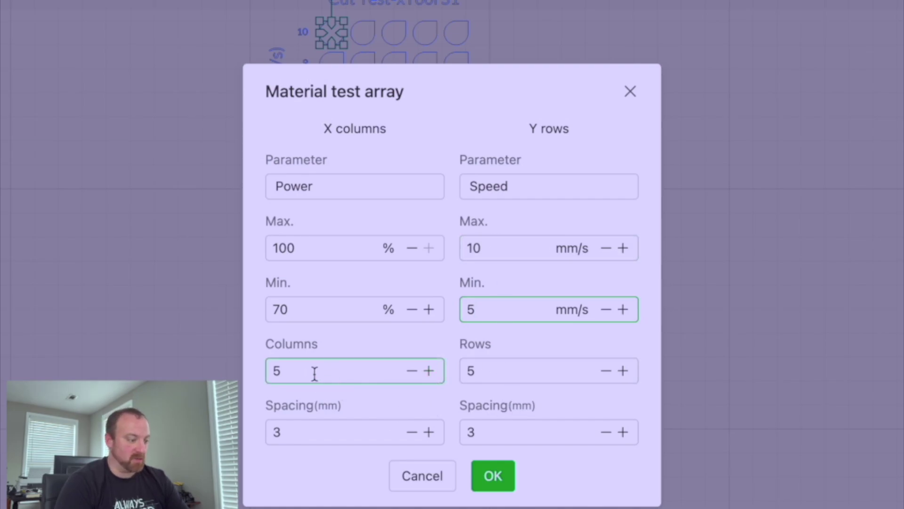
Expand the test grid to 7 power columns and 7 speed rows.
left_click(429, 372)
left_click(429, 371)
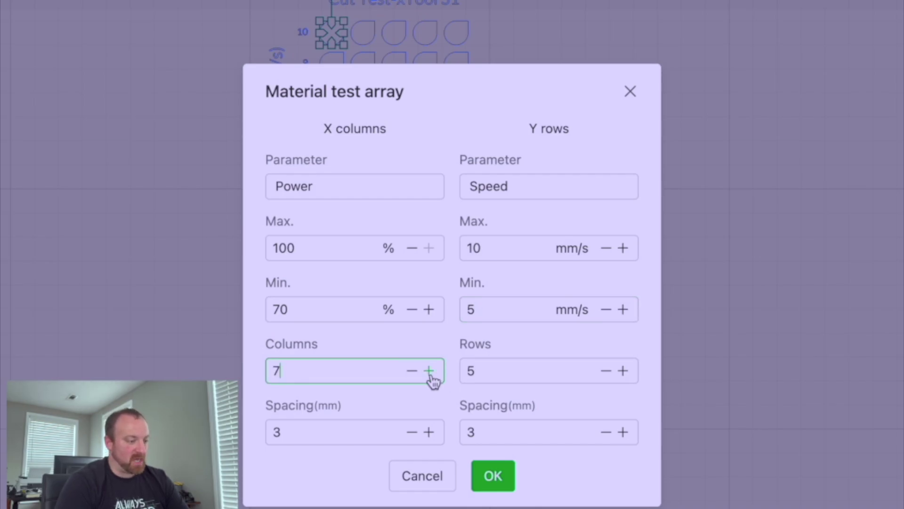
left_click(623, 371)
left_click(623, 371)
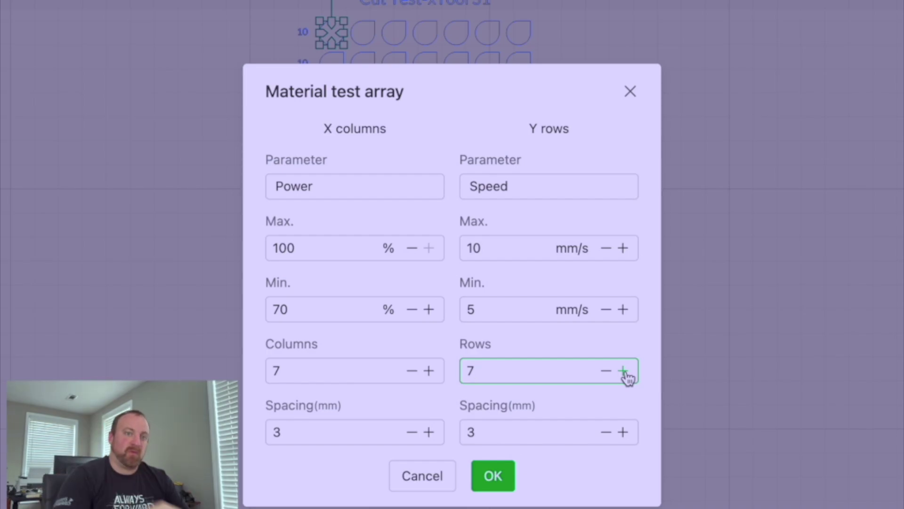
Set X and Y spacing to 2.5 mm and place the test array on the canvas.
left_click(413, 433)
left_click(414, 436)
left_click(414, 436)
left_click(414, 435)
left_click(415, 436)
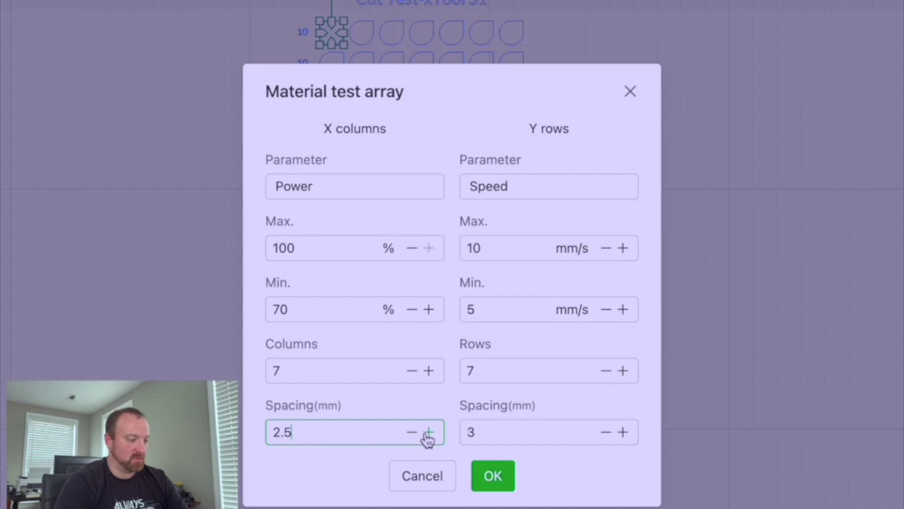
left_click(611, 432)
left_click(611, 432)
left_click(610, 432)
left_click(611, 432)
left_click(612, 432)
left_click(612, 432)
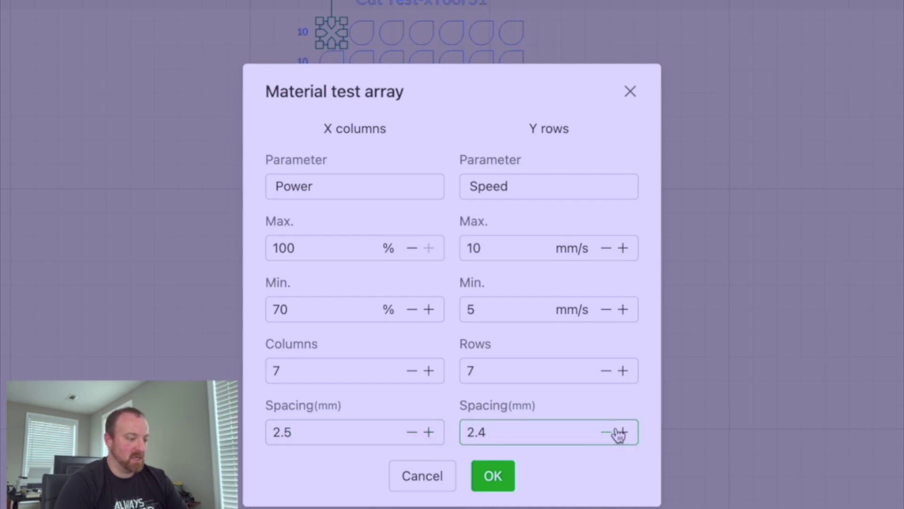
left_click(622, 432)
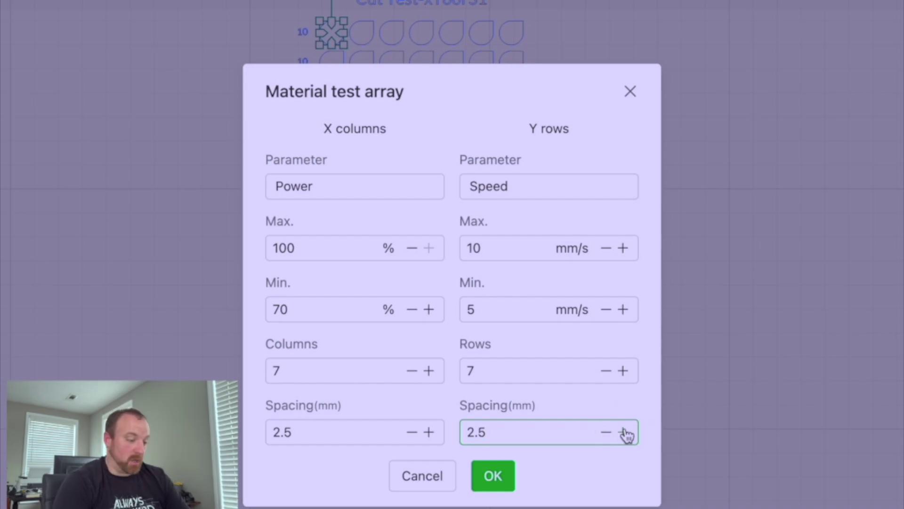
left_click(493, 476)
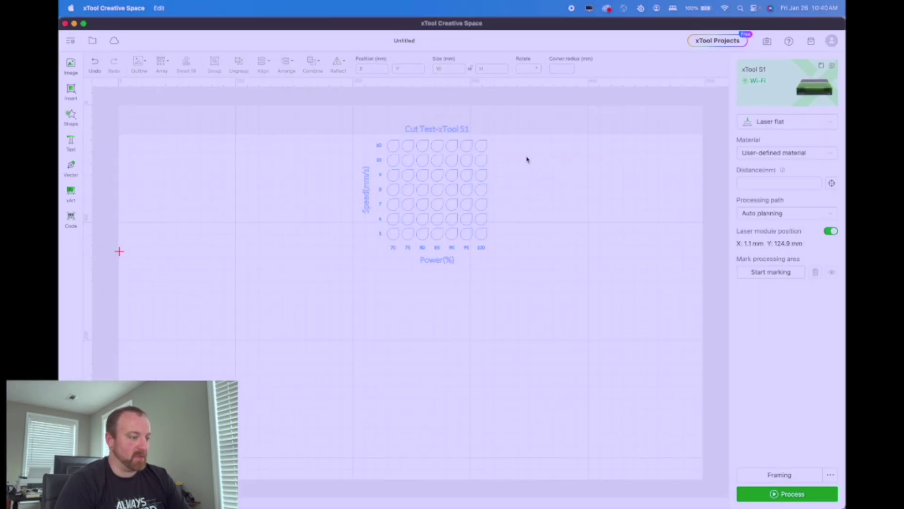
Drag the cut-test grid left and down on the canvas, then deselect it.
left_click_drag(472, 160, 383, 238)
left_click(541, 262)
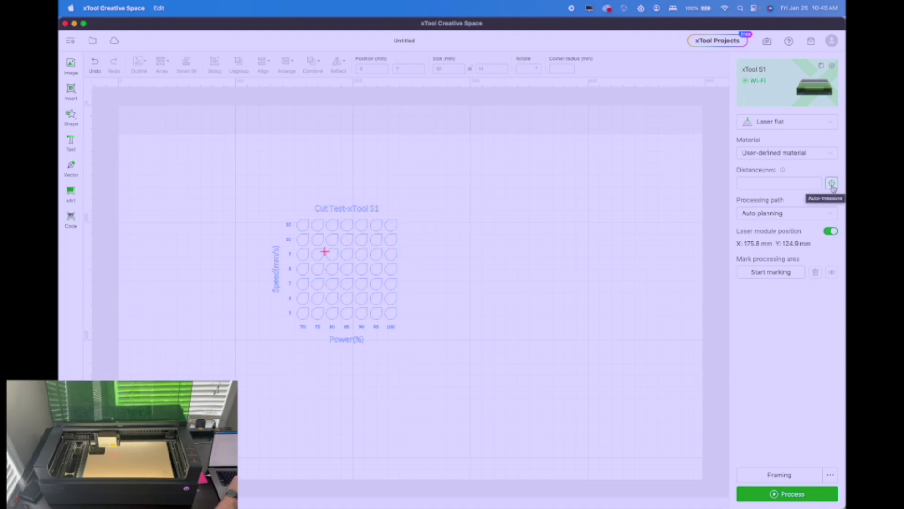
Auto-measure the distance to the material, giving 38.5 mm.
left_click(832, 184)
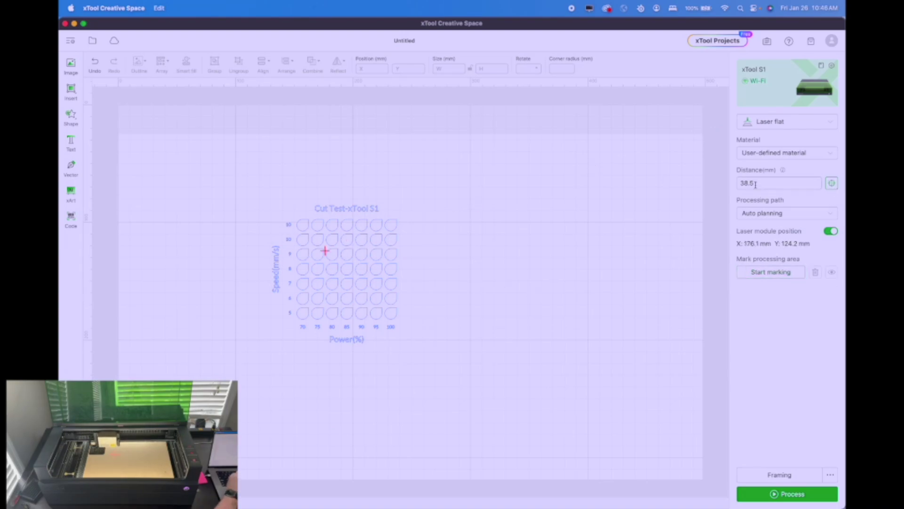
Mark a rectangular processing area from two corner points set on the device.
left_click(769, 273)
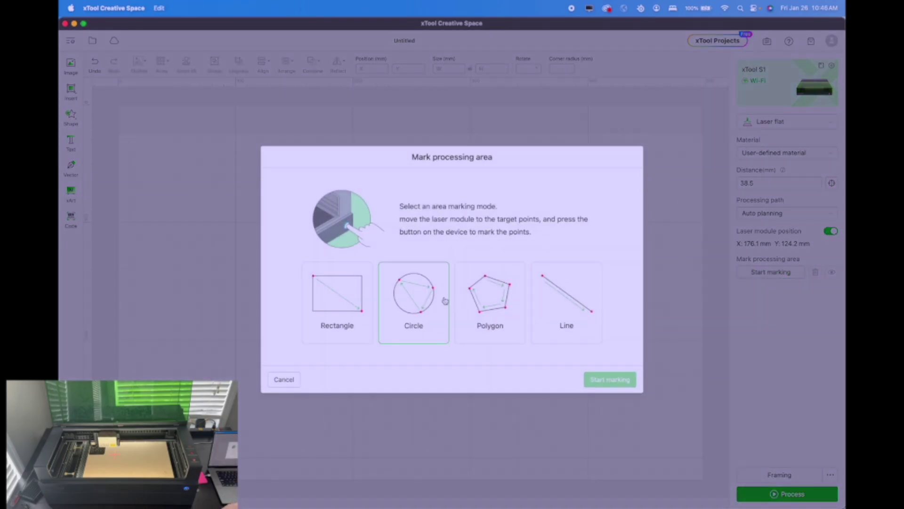
left_click(348, 289)
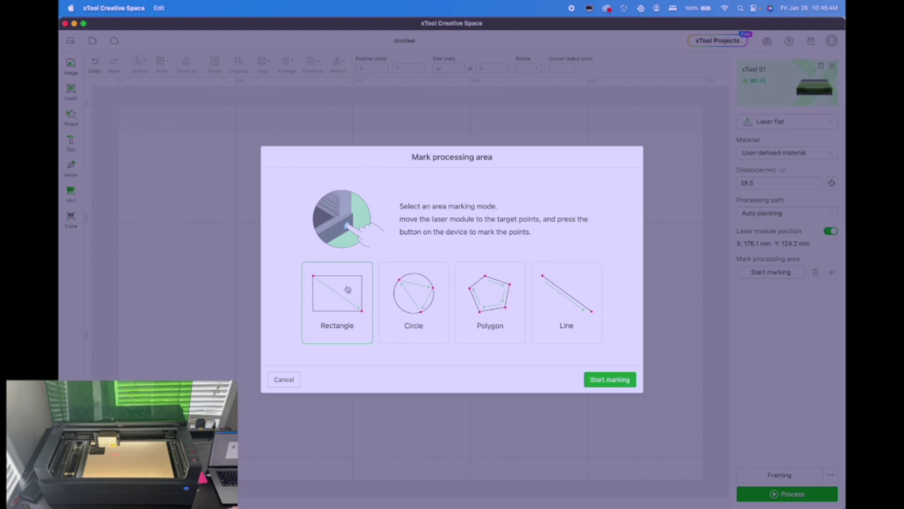
left_click(601, 381)
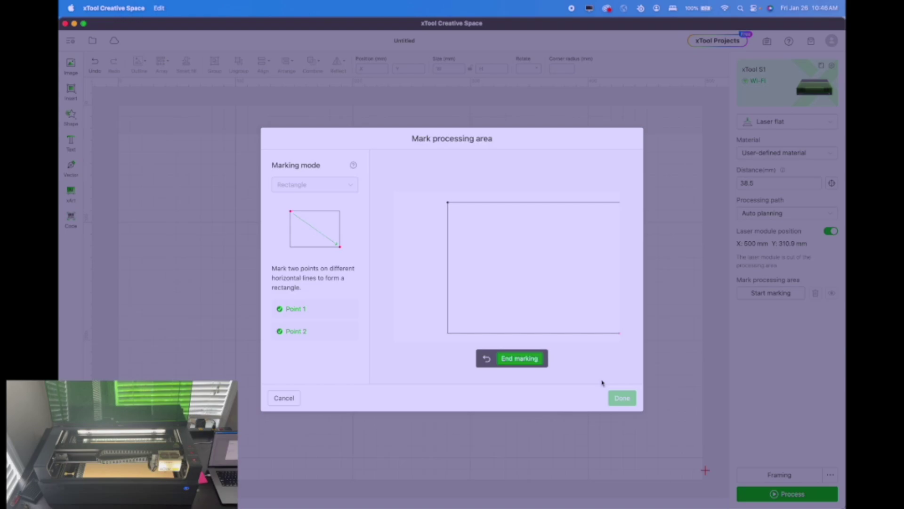
left_click(525, 365)
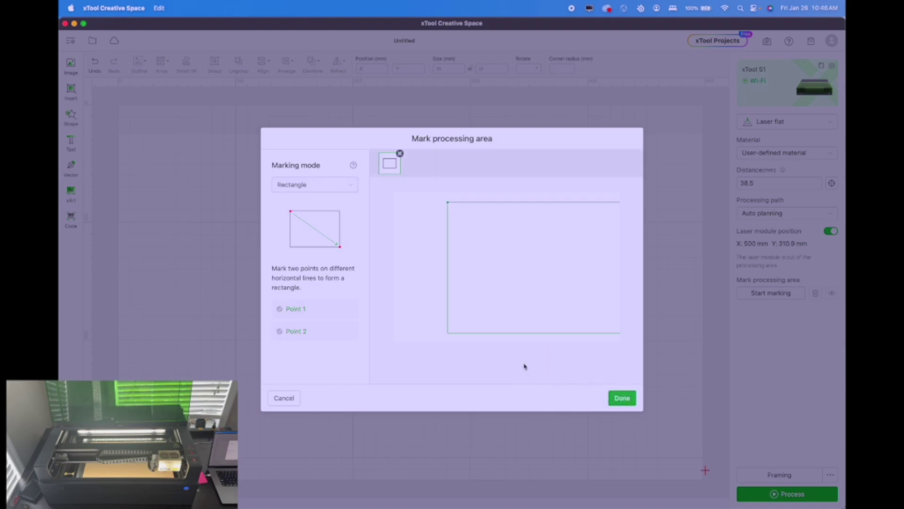
left_click(621, 398)
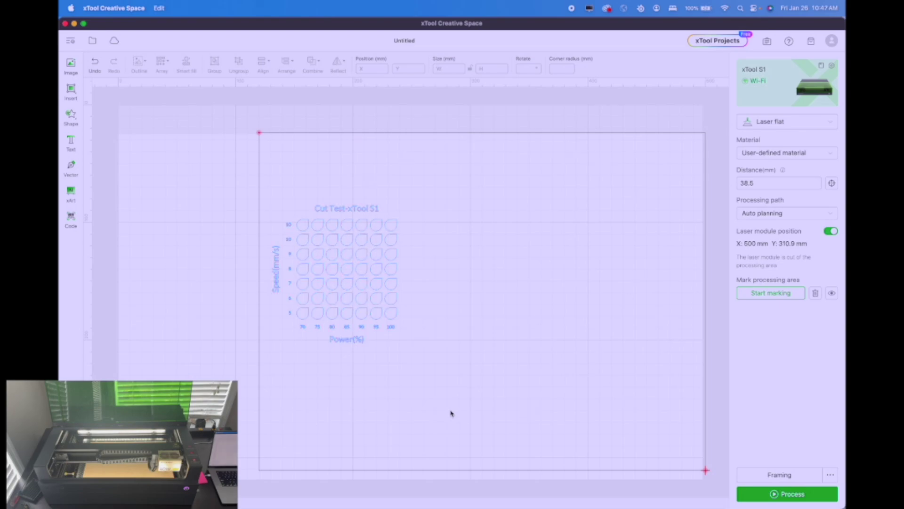
Select the whole test grid and drag it up to the marked area's top-left corner.
left_click_drag(228, 202, 466, 387)
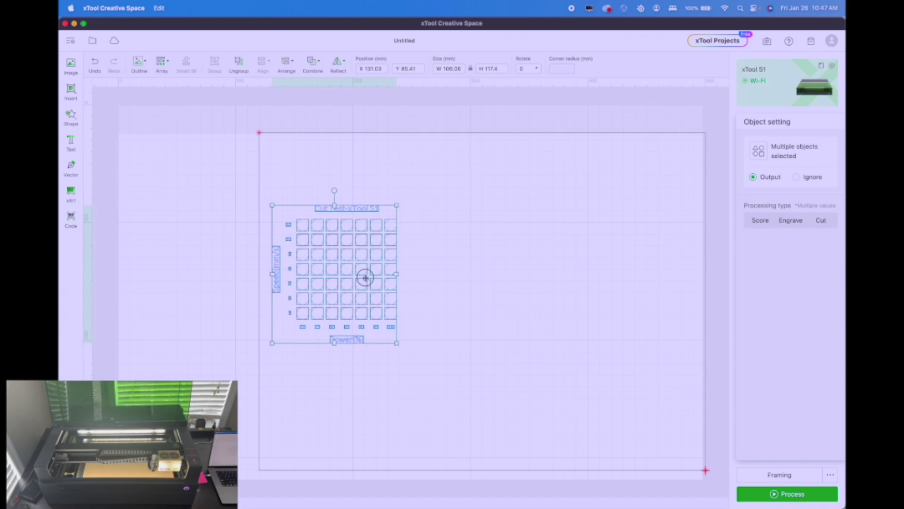
left_click_drag(365, 277, 358, 212)
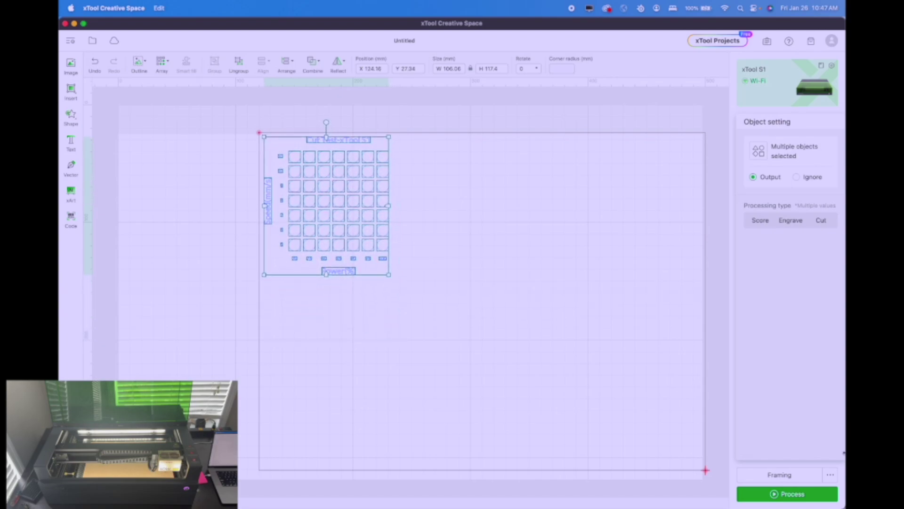
left_click(202, 289)
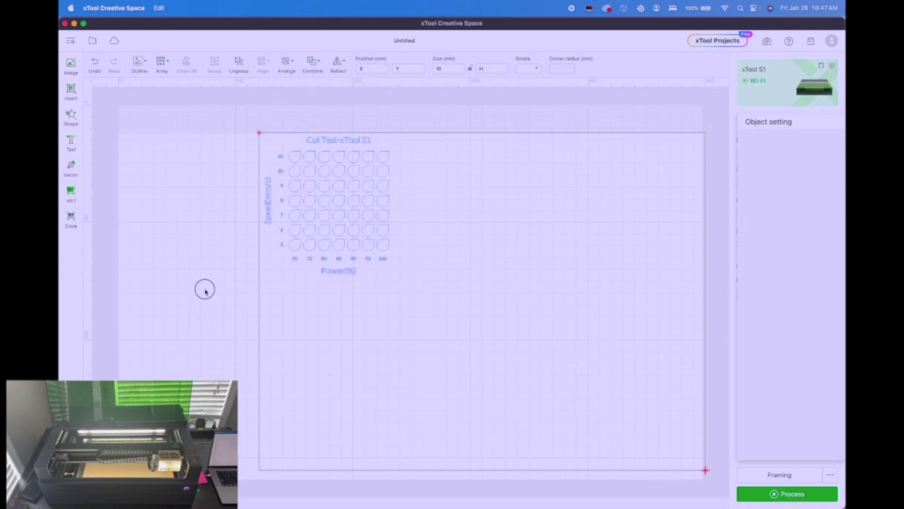
left_click(342, 202)
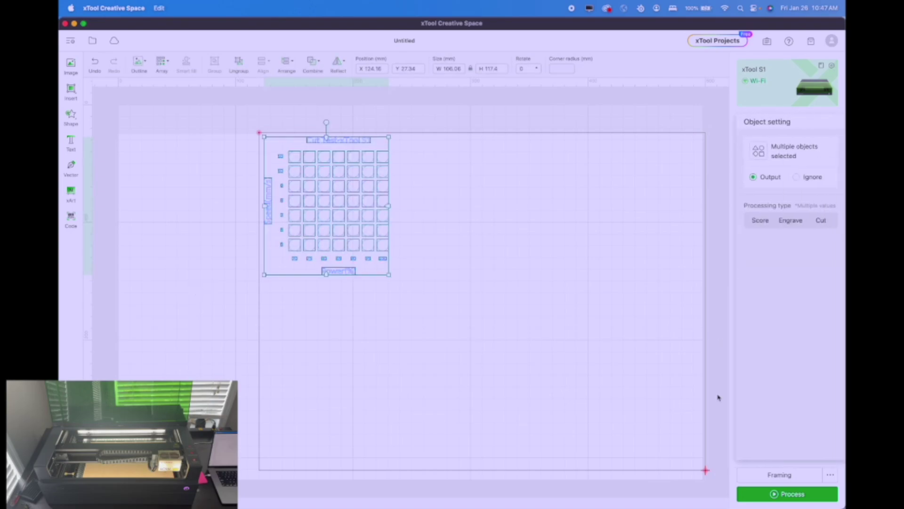
Frame the test grid's outline on the material and confirm framing completed.
left_click(784, 475)
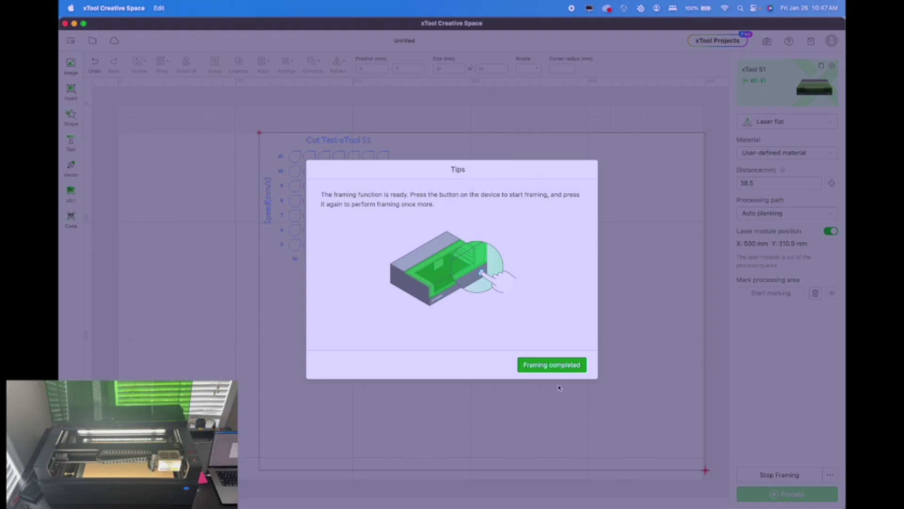
left_click(556, 365)
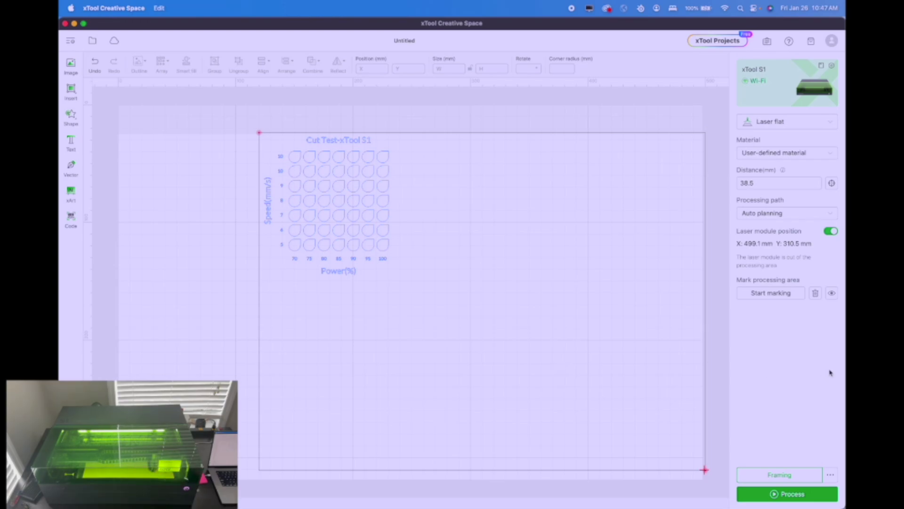
Preview the cut-test grid job and start cutting it on the laser.
left_click(772, 493)
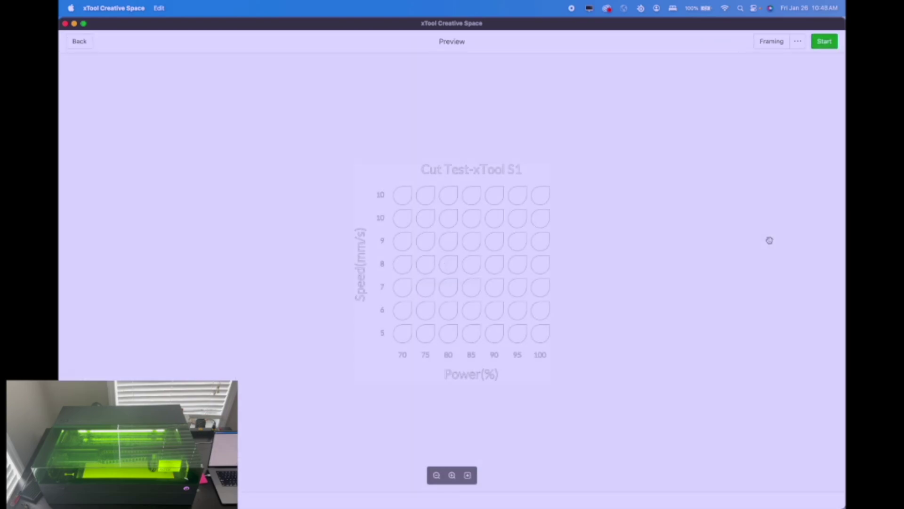
left_click(825, 42)
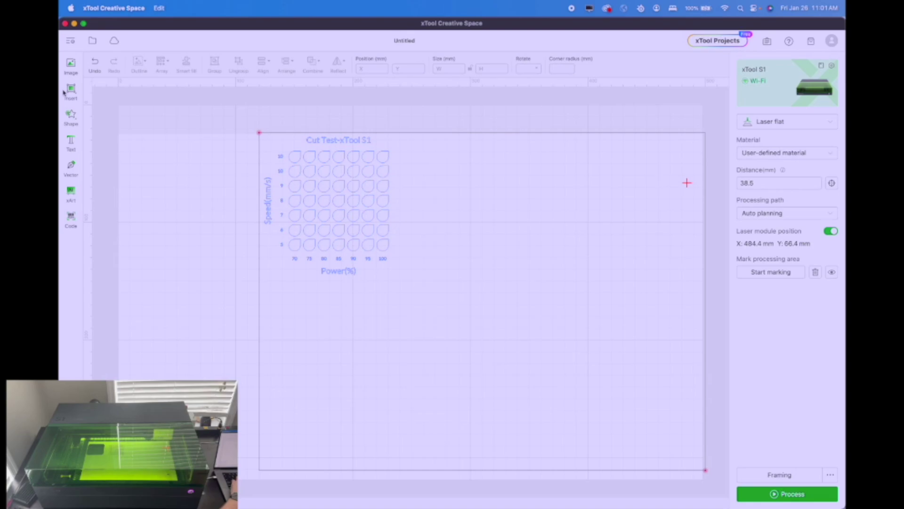
left_click(71, 96)
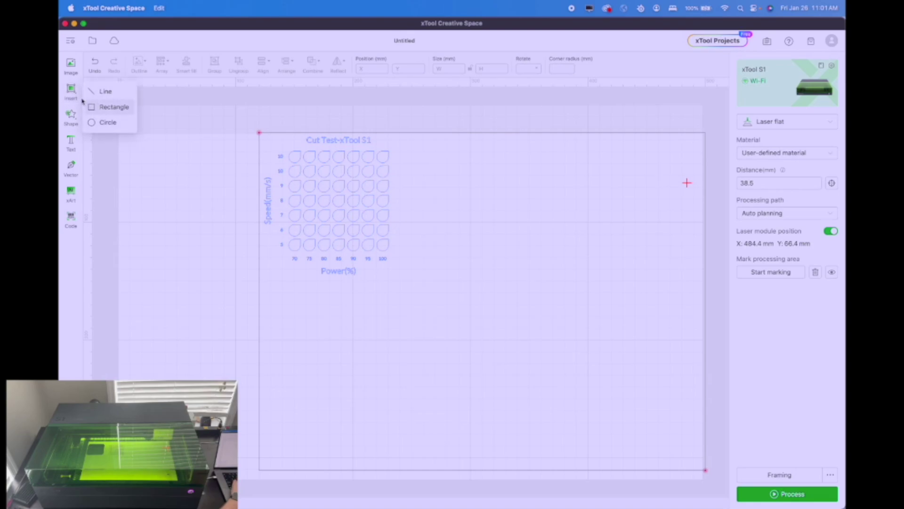
left_click(73, 120)
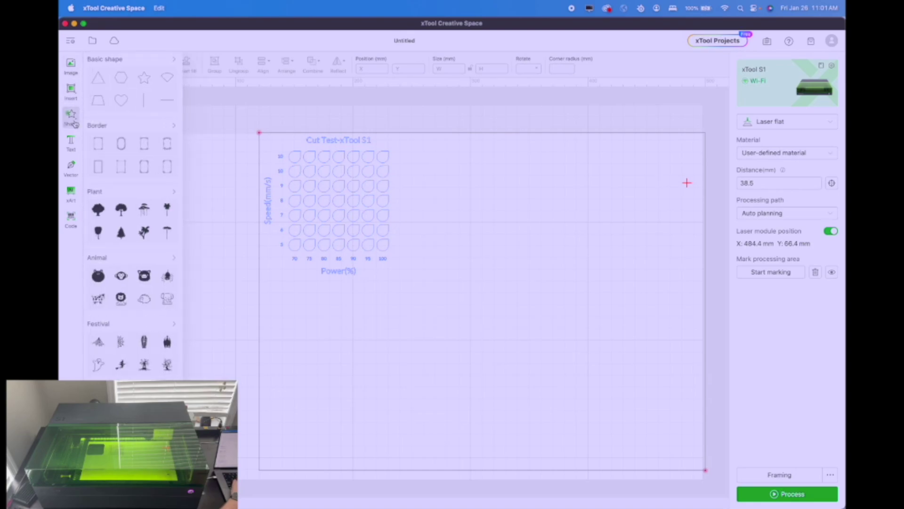
left_click(176, 61)
left_click(153, 168)
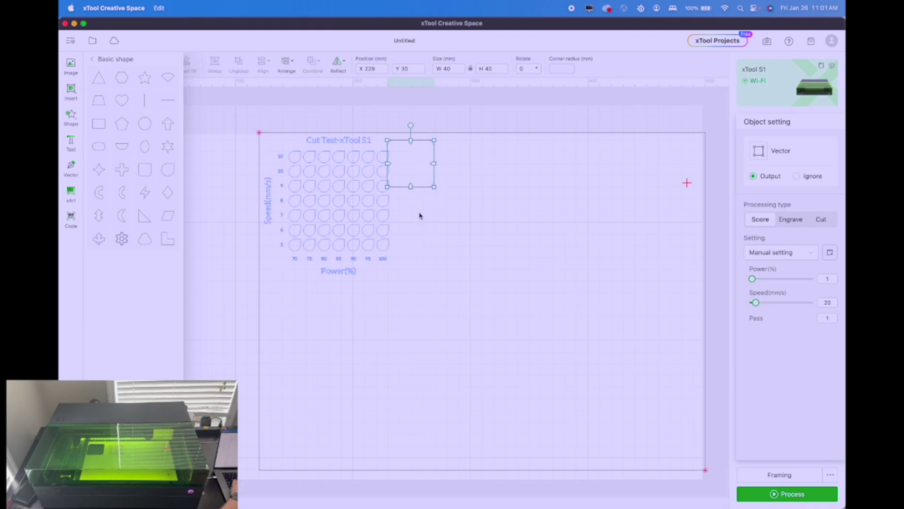
left_click_drag(420, 187, 448, 304)
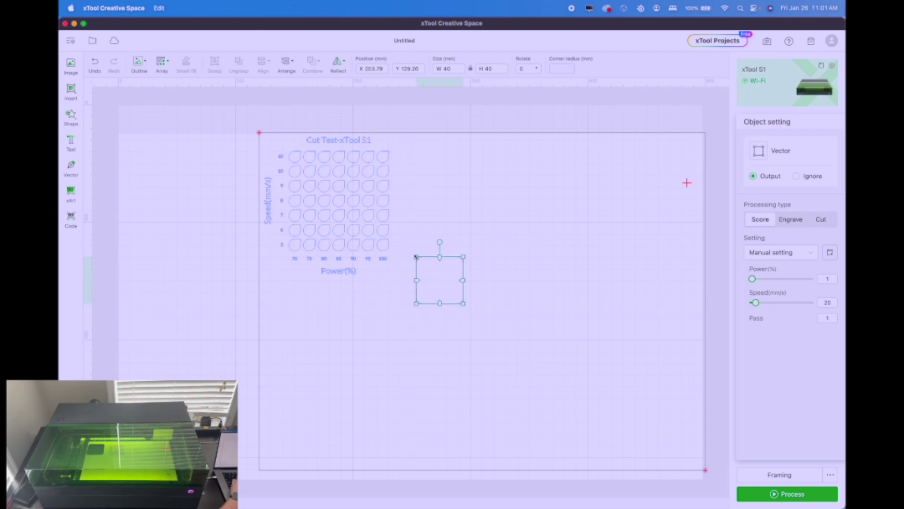
left_click_drag(415, 256, 347, 228)
left_click_drag(431, 186, 346, 137)
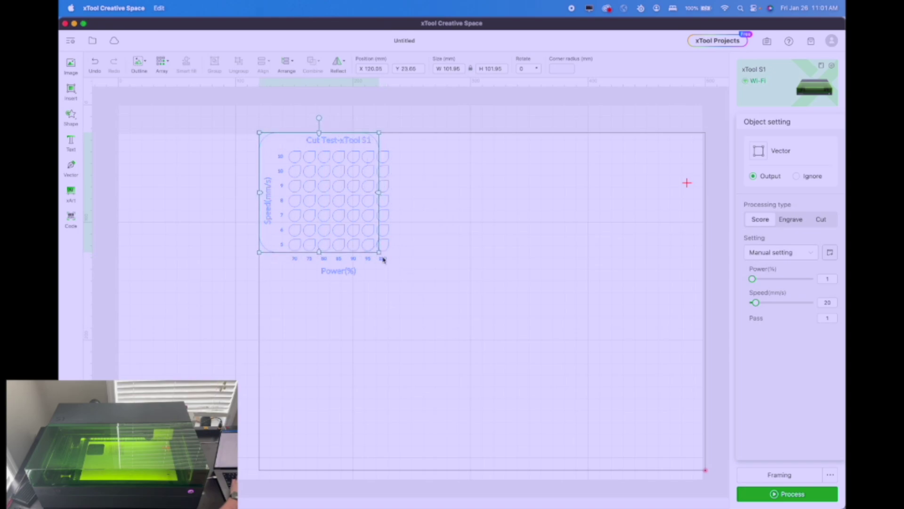
left_click_drag(379, 252, 407, 278)
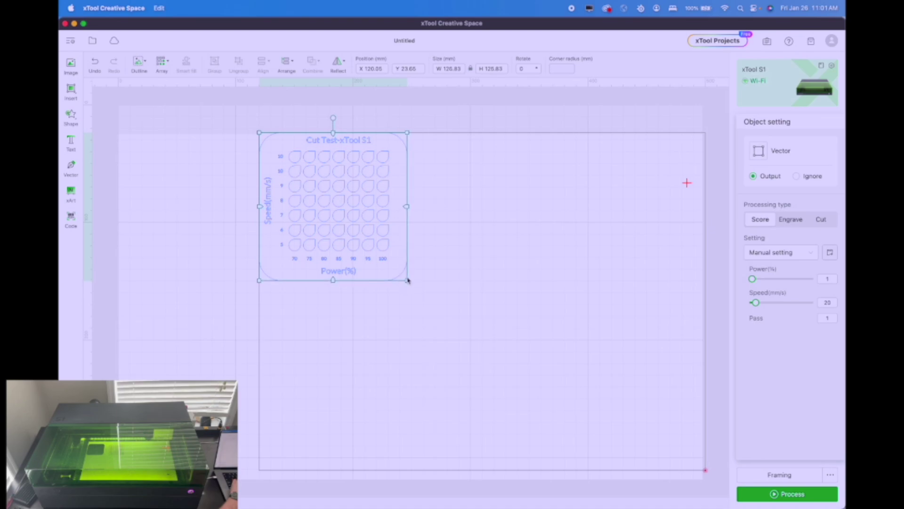
left_click(343, 209)
left_click(471, 202)
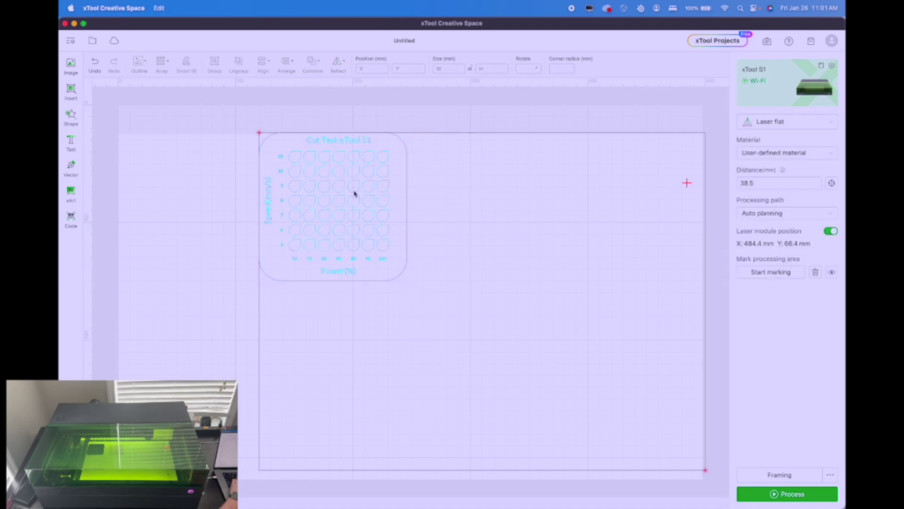
left_click(355, 194)
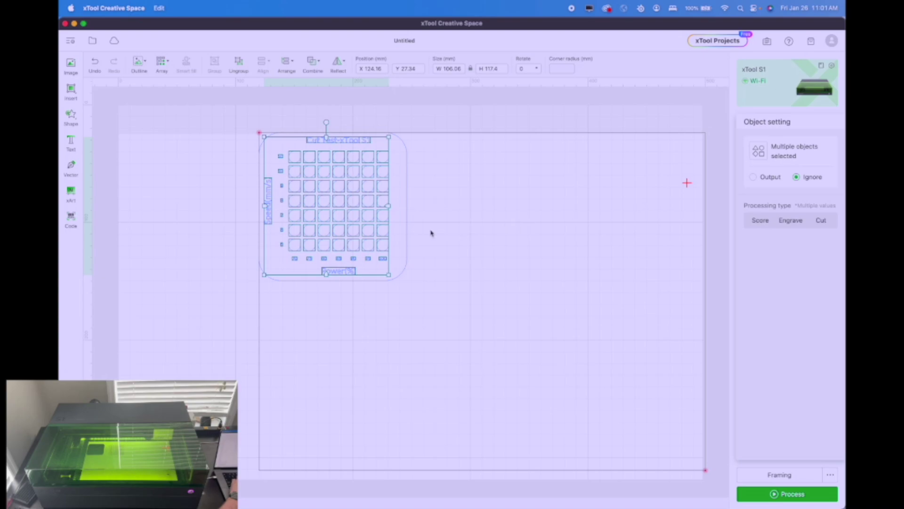
Select only the outer rounded box outline, preview it, and start its cut at 90% power, 6 mm/s.
left_click(408, 228)
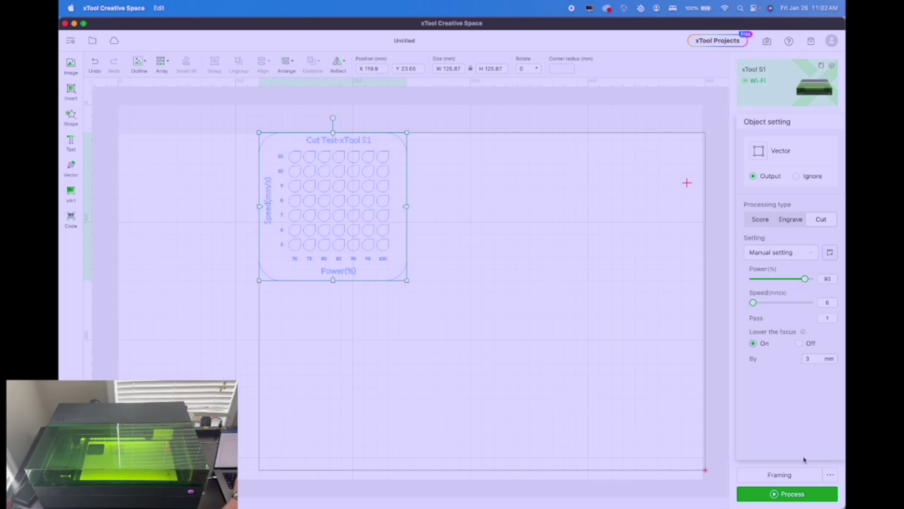
left_click(793, 494)
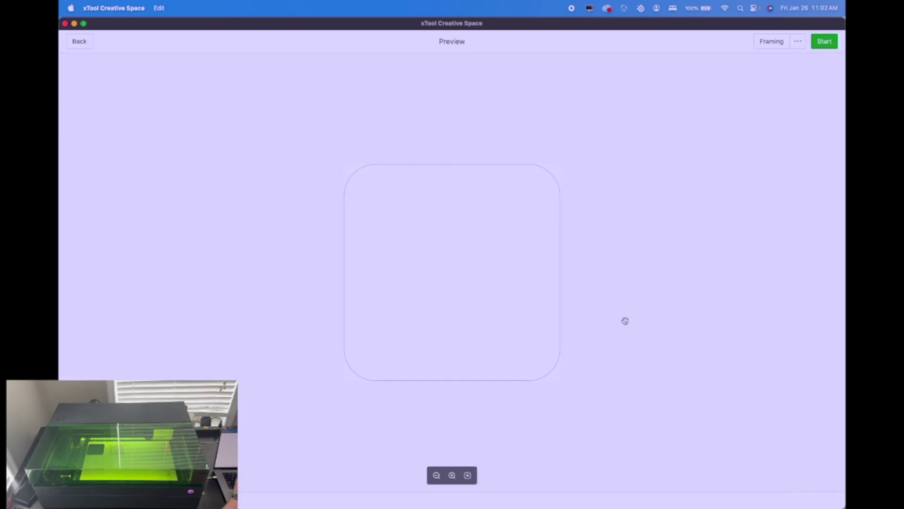
left_click(823, 47)
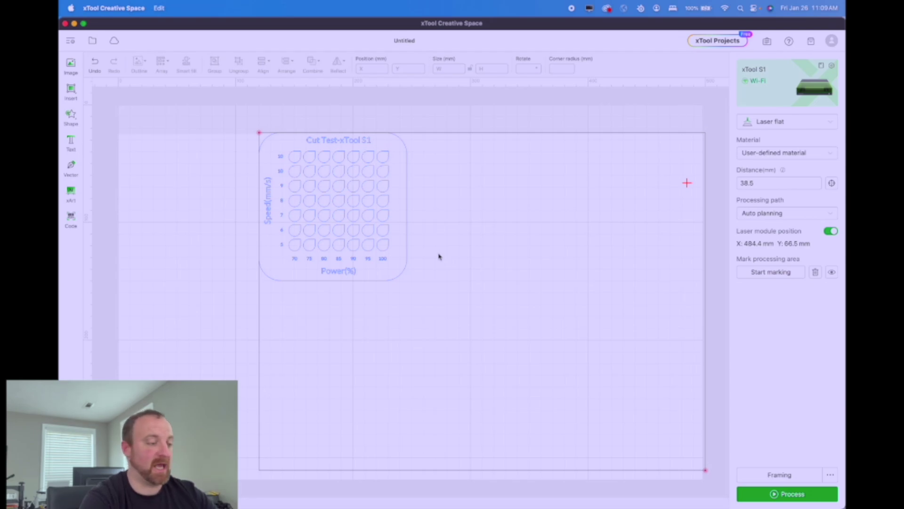
Change the rounded box cut from 90% to 80% power and 6 to 8 mm/s, then start a new saved setting.
left_click(409, 246)
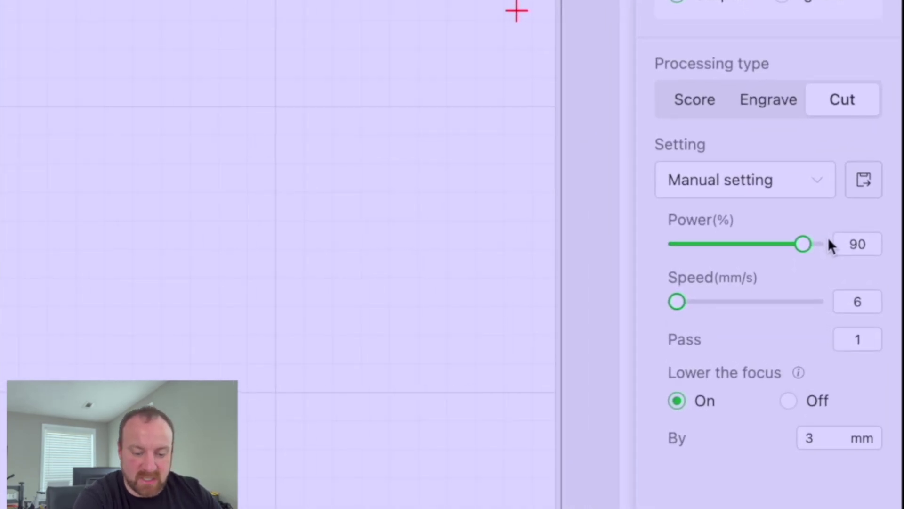
left_click(849, 247)
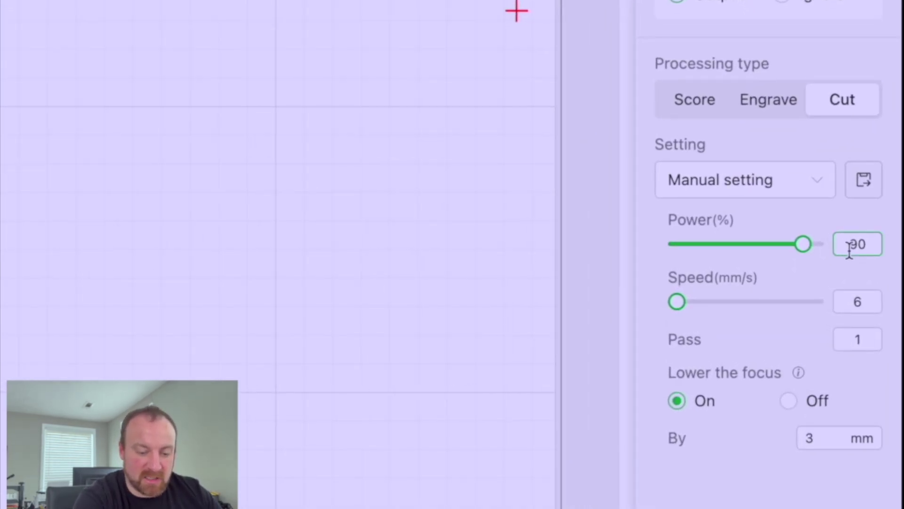
left_click(873, 244)
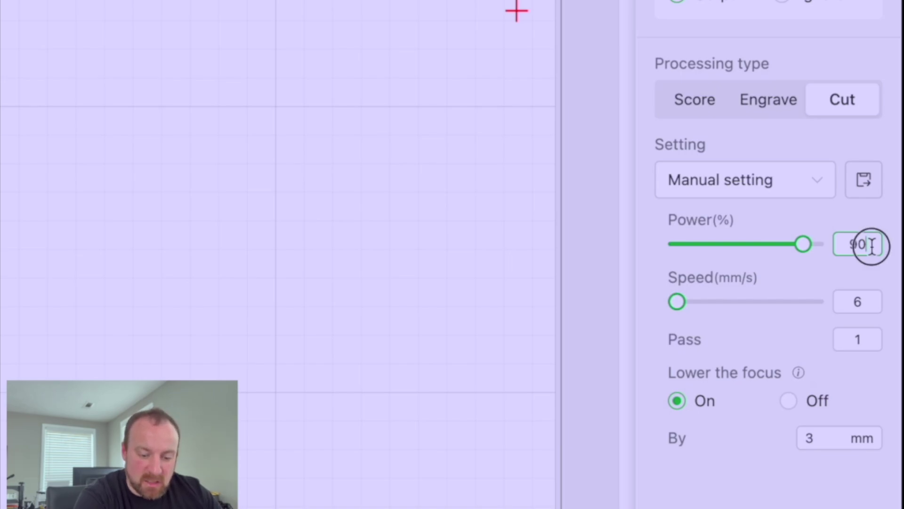
left_click_drag(872, 245, 833, 249)
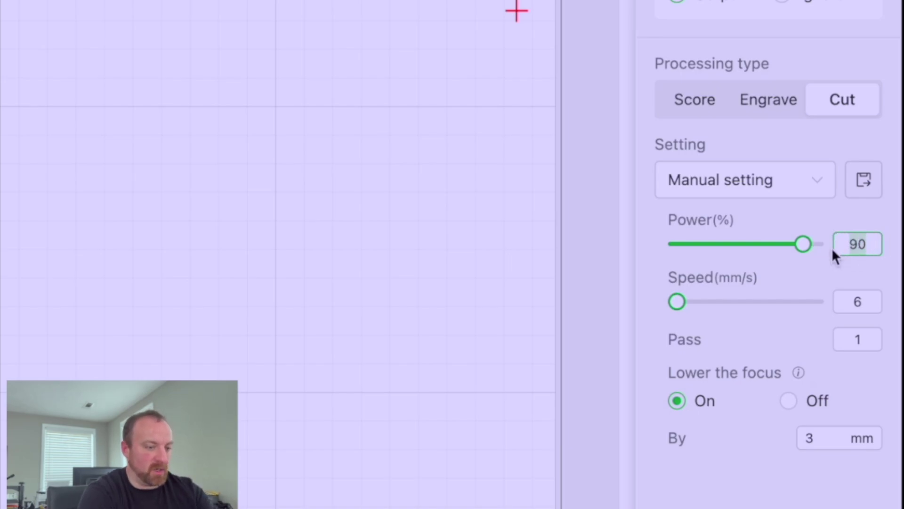
type("80")
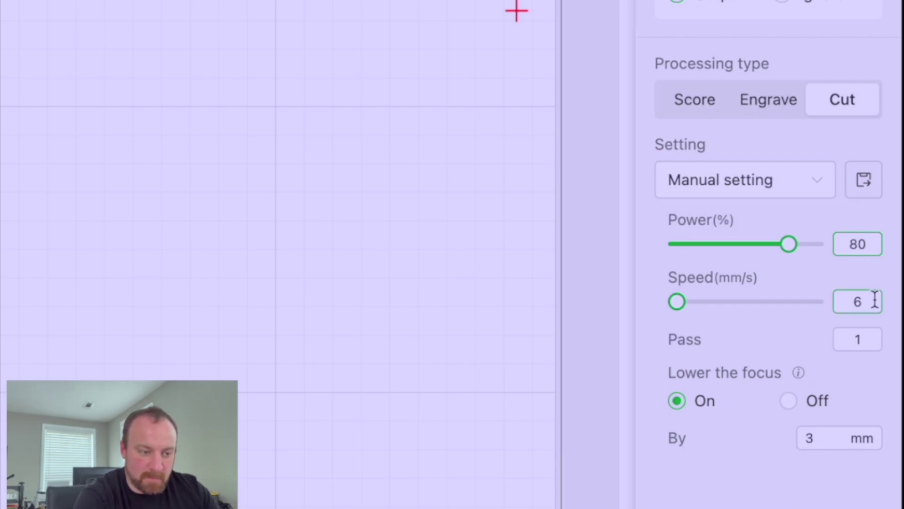
left_click_drag(872, 299, 856, 302)
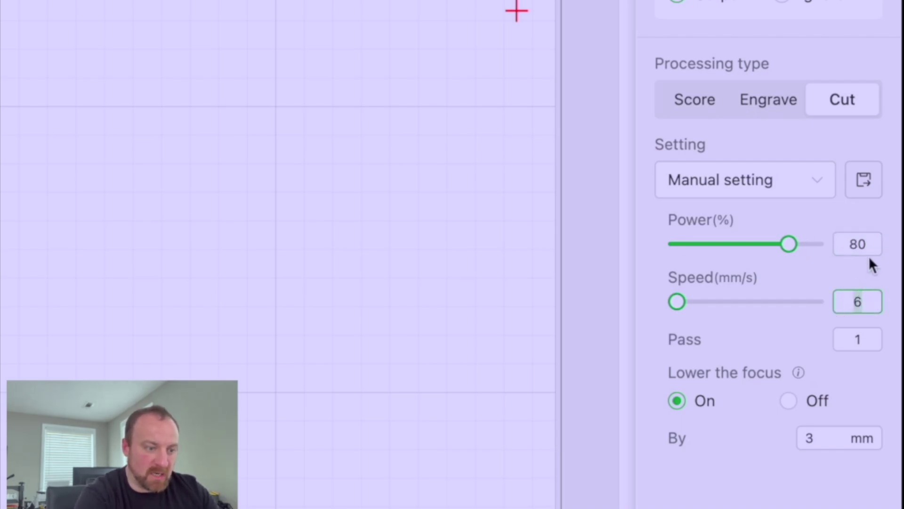
type("8")
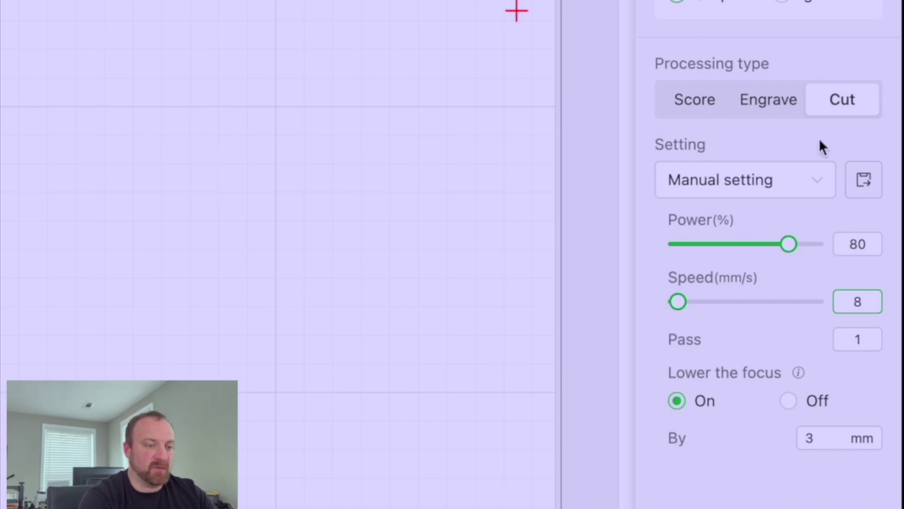
left_click(866, 185)
left_click(721, 52)
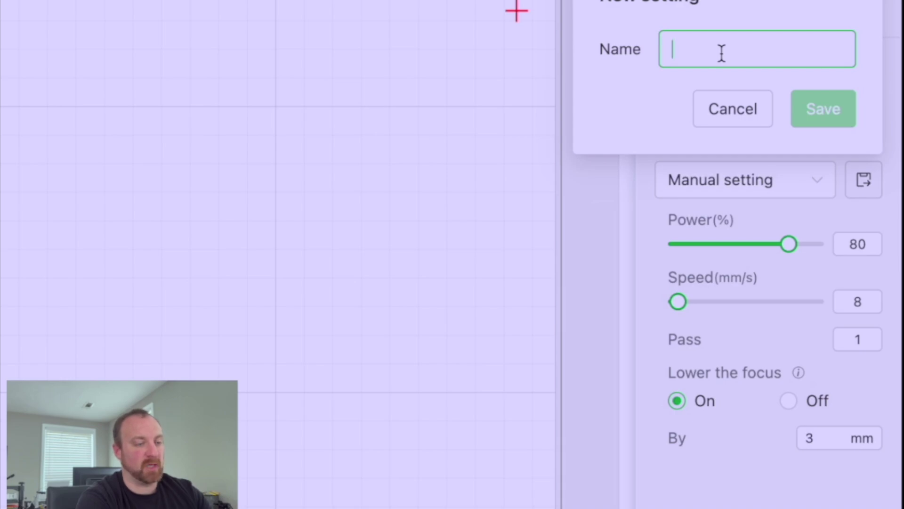
Save the preset under the name 'S1 - 1/4 MDF' and deselect the rounded box.
type("s")
key("BackSpace")
type("S1 - ")
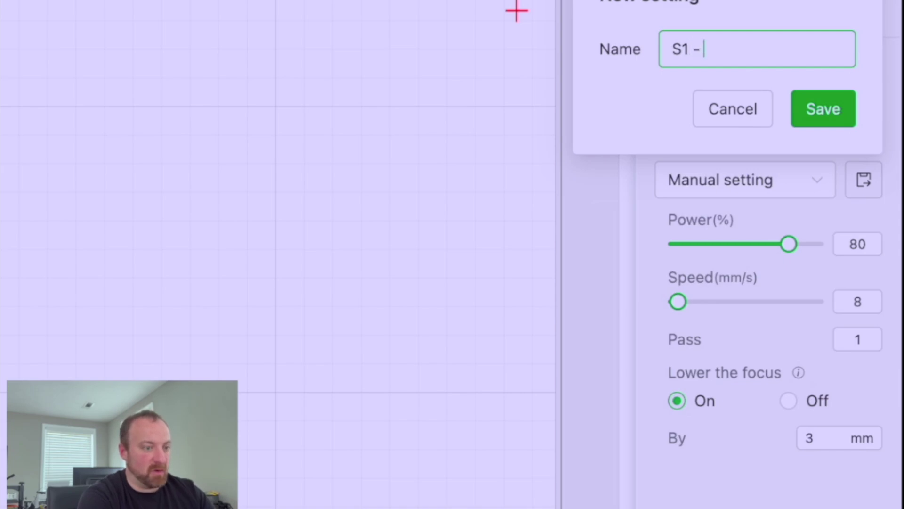
type("1/4 MDF")
left_click(819, 113)
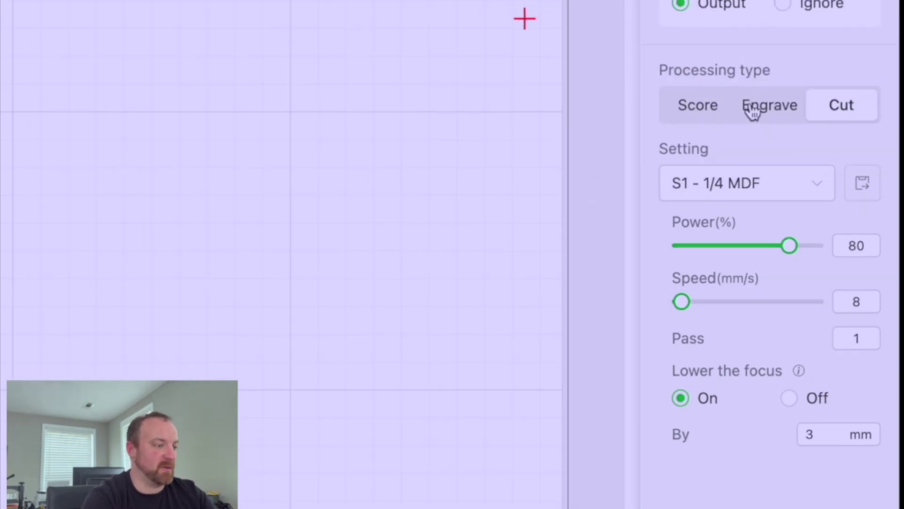
left_click(397, 180)
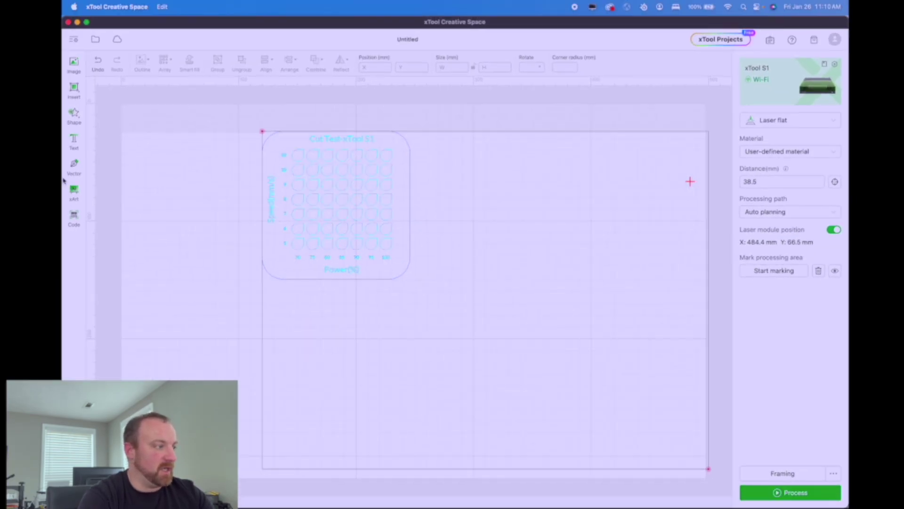
Draw a 110.46 × 112.82 mm rectangle to the right of the test grid.
left_click(74, 89)
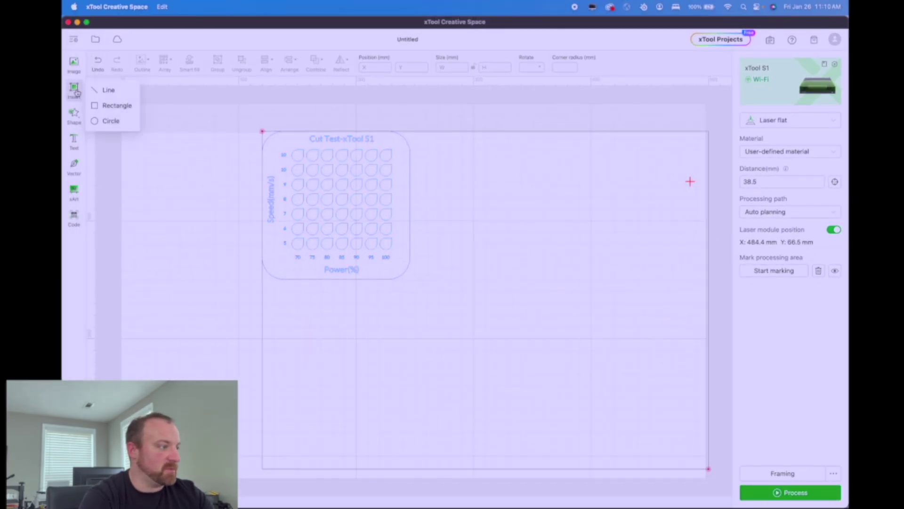
left_click(118, 105)
left_click_drag(450, 210, 580, 343)
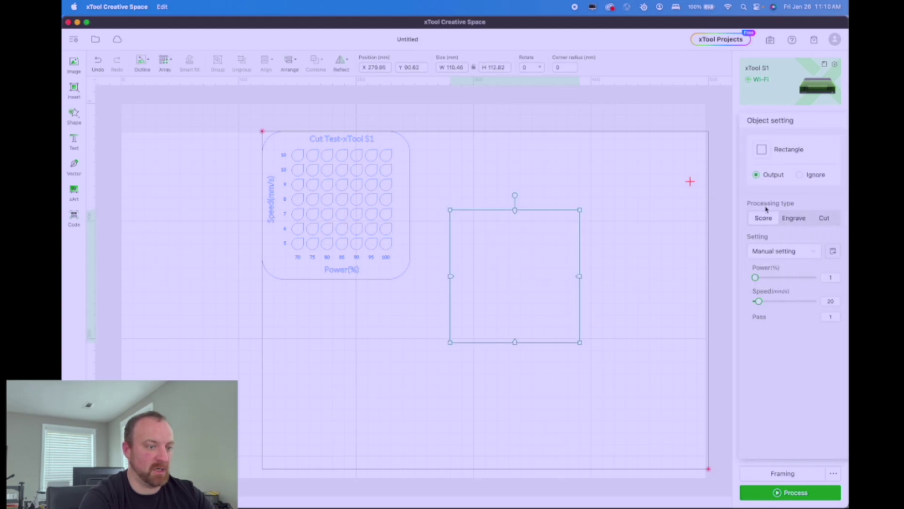
Set the rectangle to Cut using the S1 - 1/4 MDF preset and recheck its settings.
left_click(824, 218)
left_click(817, 253)
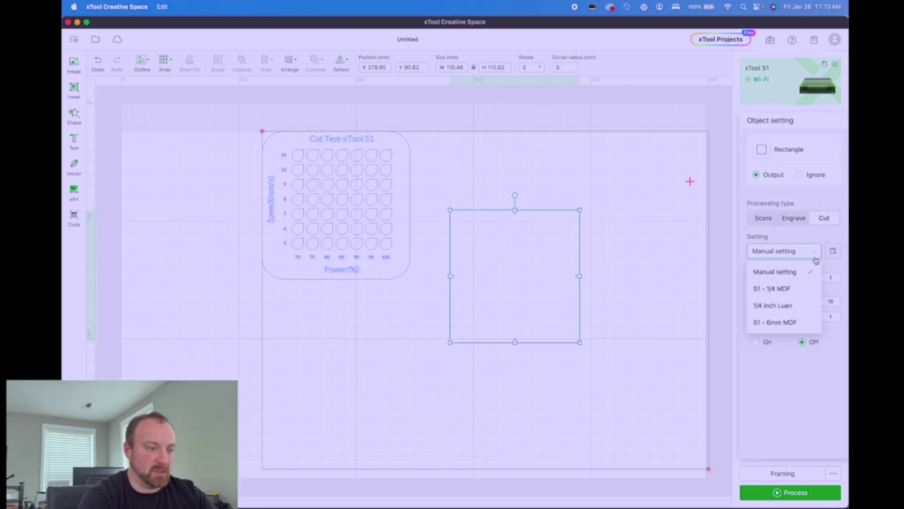
left_click(803, 290)
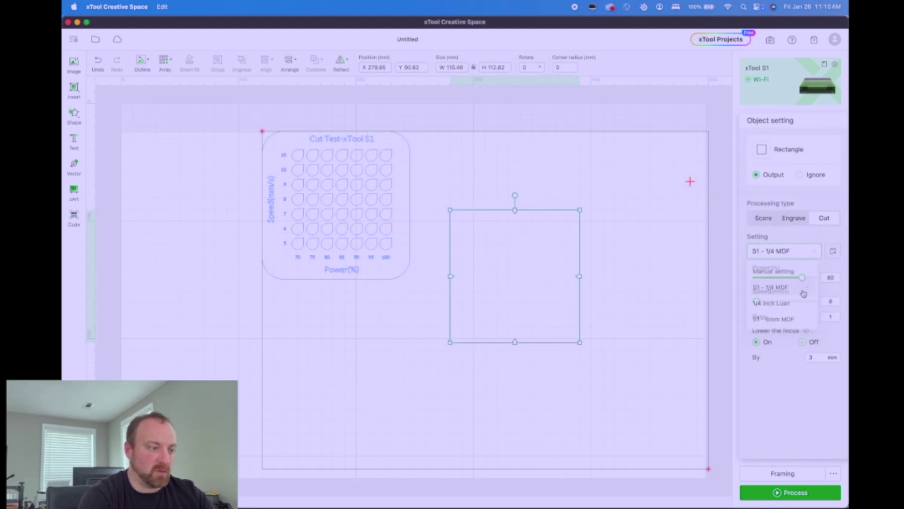
left_click(672, 275)
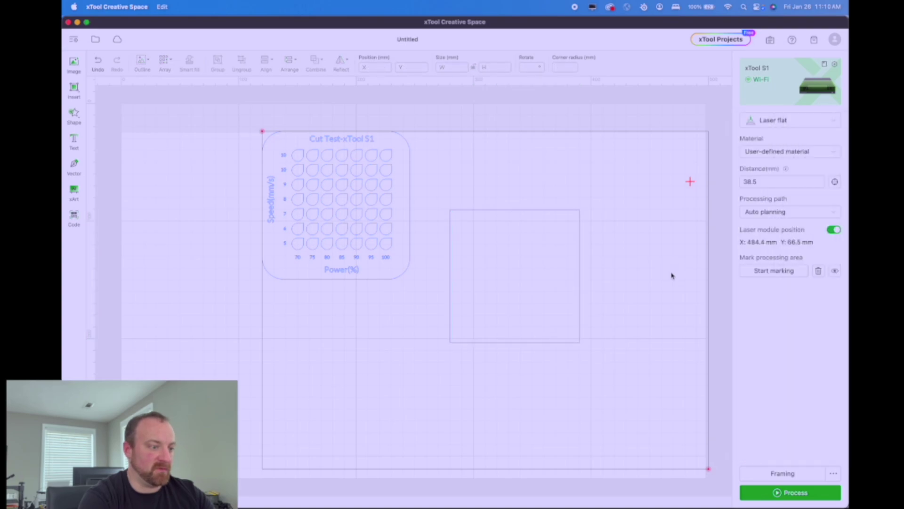
left_click(579, 277)
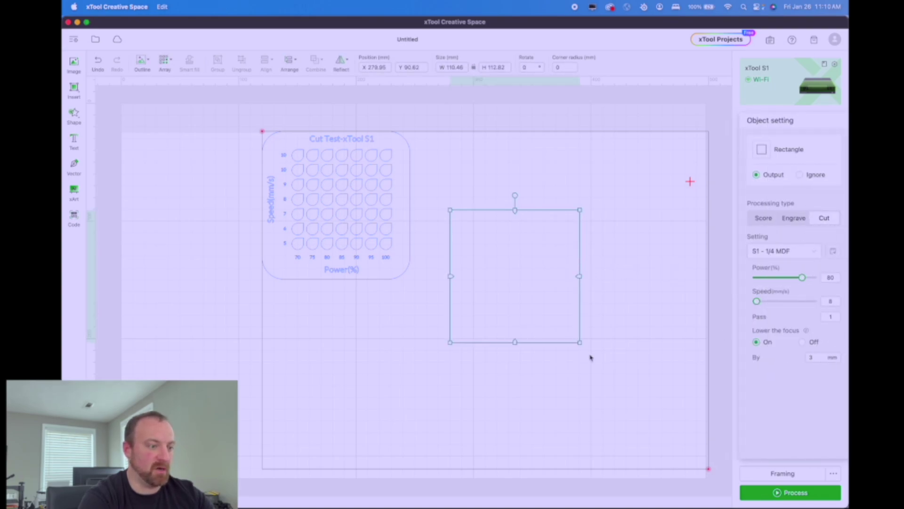